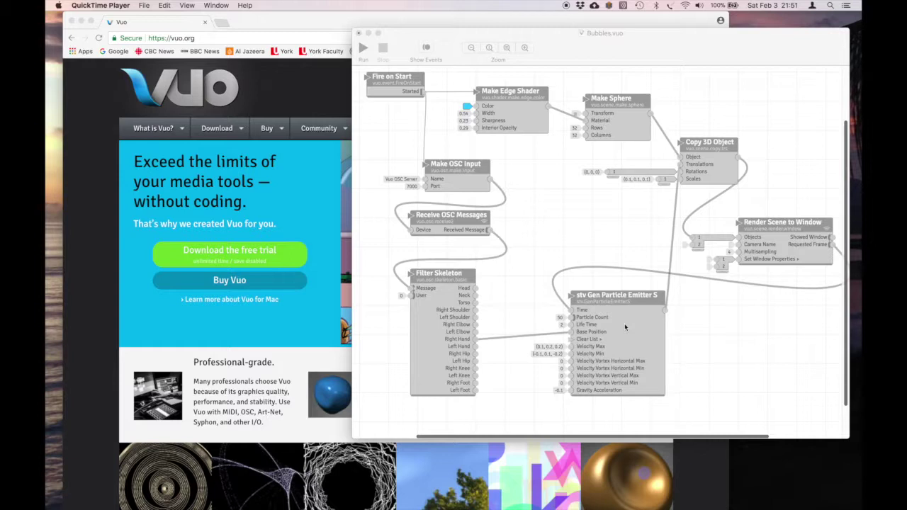
- Tint the Make OSC Input, Receive OSC Messages and Filter Skeleton nodes blue, then view their docs
{"action": "left_click", "coordinate": [567, 230]}
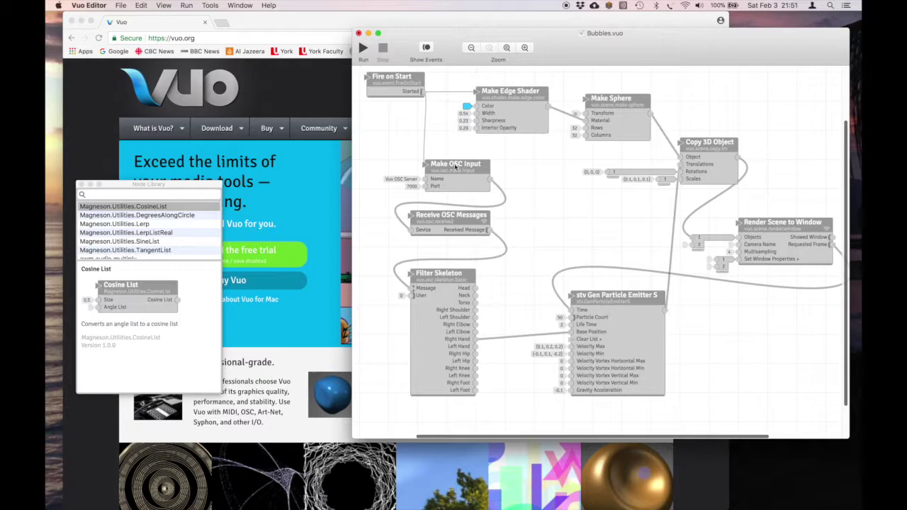
{"action": "left_click_drag", "start_coordinate": [367, 155], "coordinate": [450, 352]}
{"action": "right_click", "coordinate": [449, 352]}
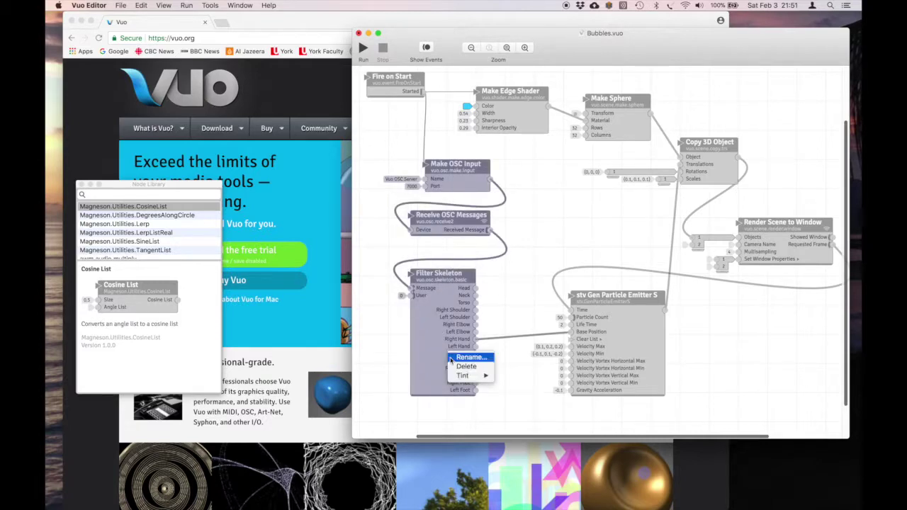
{"action": "mouse_move", "coordinate": [458, 377]}
{"action": "left_click", "coordinate": [521, 426]}
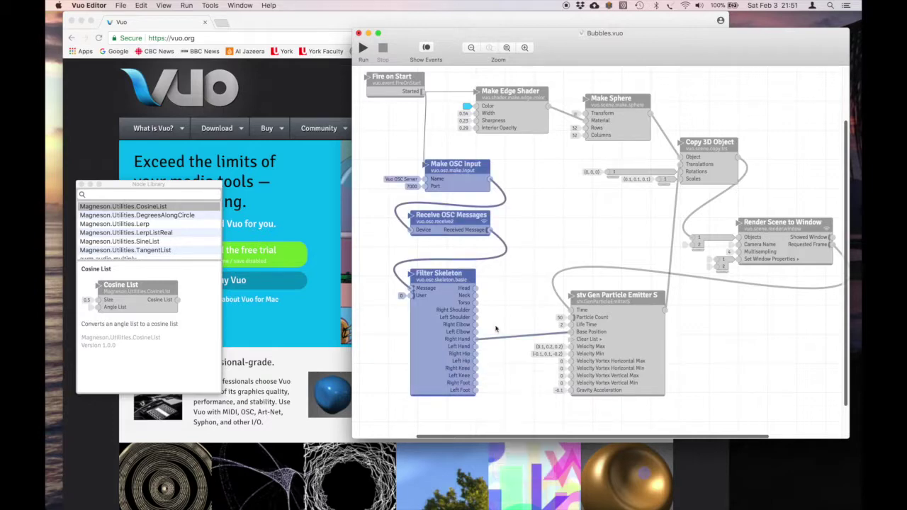
{"action": "left_click", "coordinate": [444, 175]}
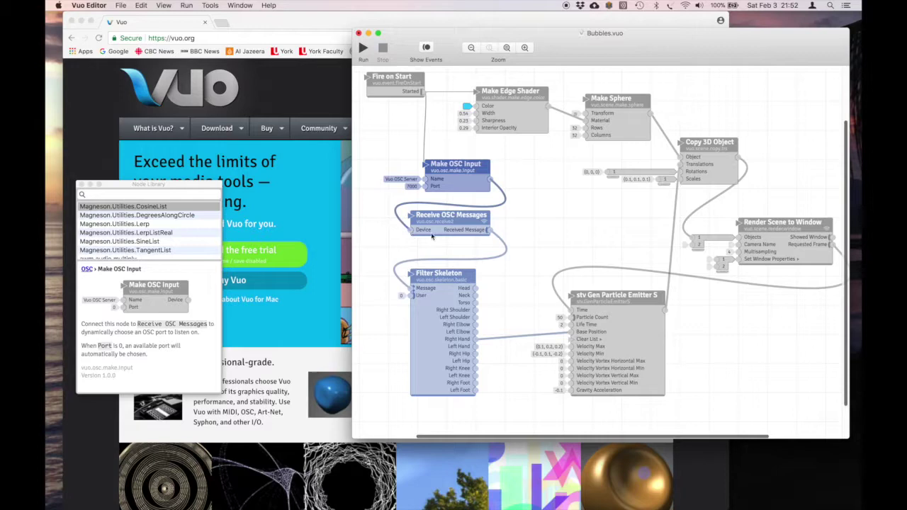
{"action": "left_click", "coordinate": [441, 288]}
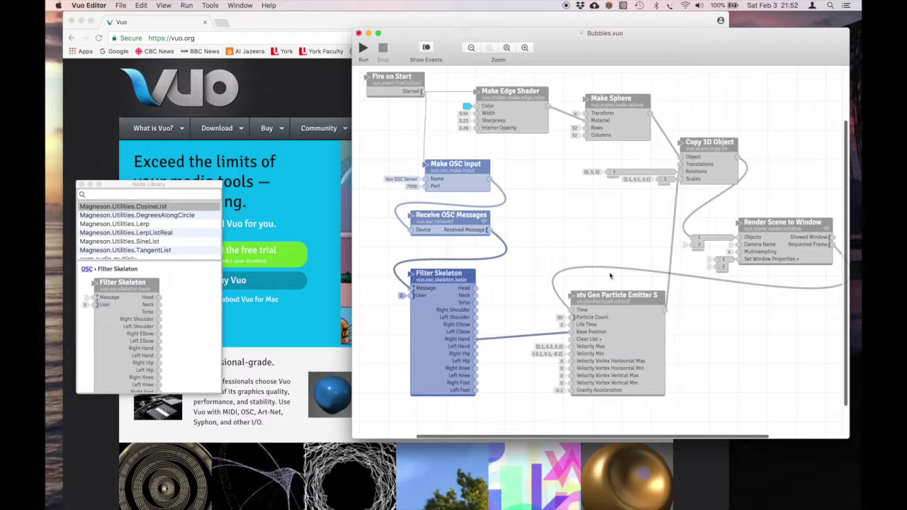
- Show the Make Edge Shader node's description in the Node Library
{"action": "left_click", "coordinate": [516, 115]}
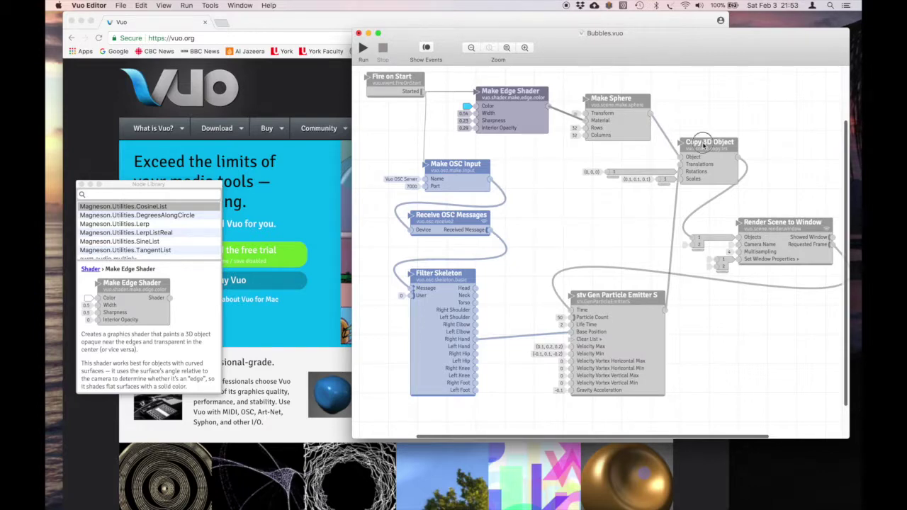
- Nudge the Copy 3D Object node slightly to the right
{"action": "left_click_drag", "start_coordinate": [707, 143], "coordinate": [721, 144]}
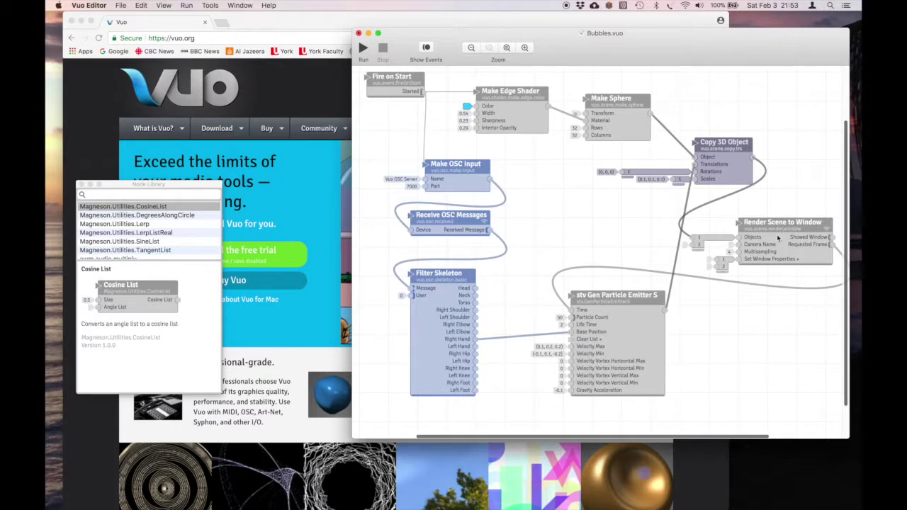
{"action": "left_click", "coordinate": [808, 262]}
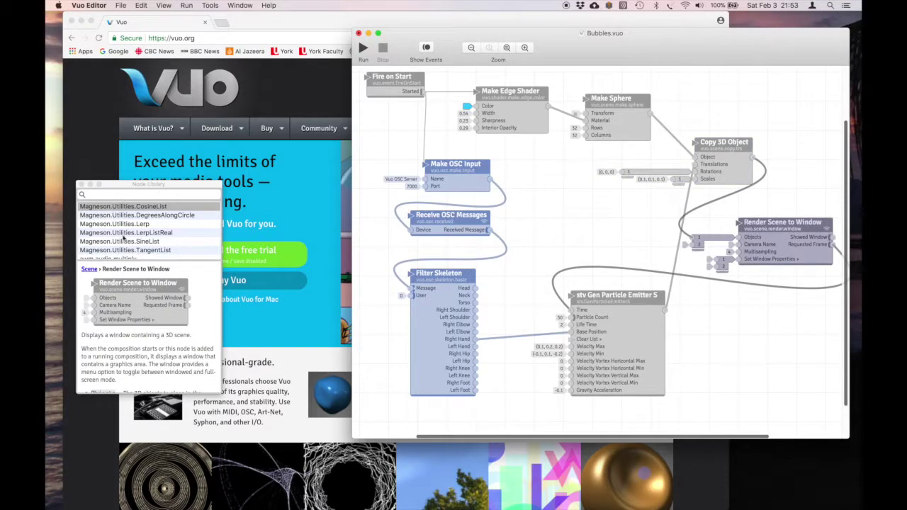
{"action": "scroll", "coordinate": [137, 304], "scroll_direction": "down", "scroll_amount": 3}
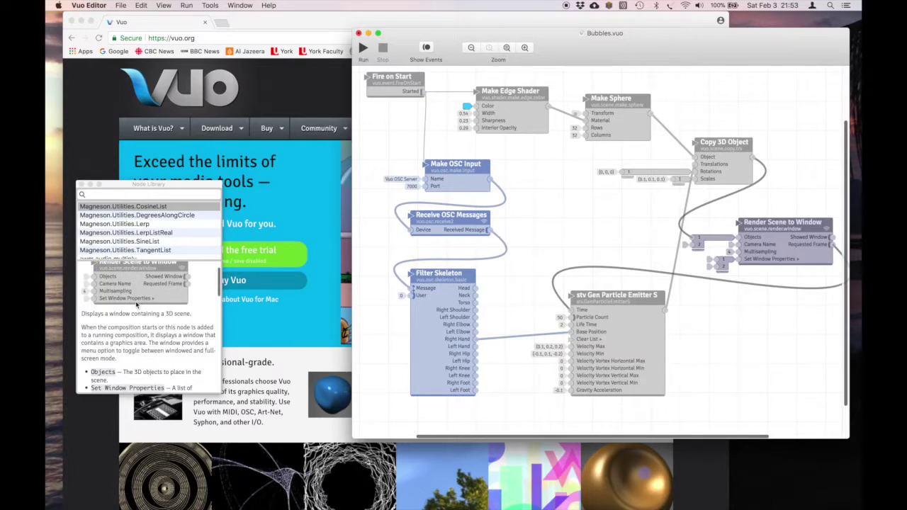
{"action": "scroll", "coordinate": [137, 305], "scroll_direction": "up", "scroll_amount": 2}
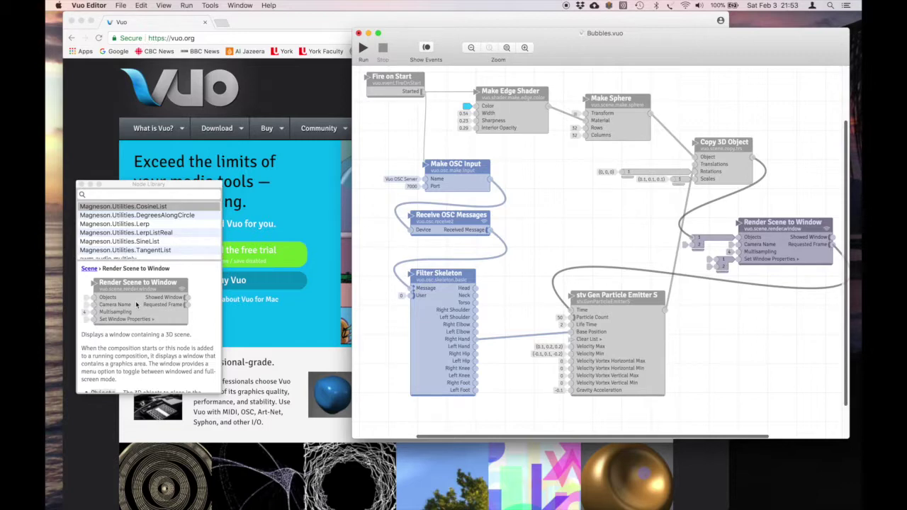
{"action": "scroll", "coordinate": [136, 305], "scroll_direction": "down", "scroll_amount": 5}
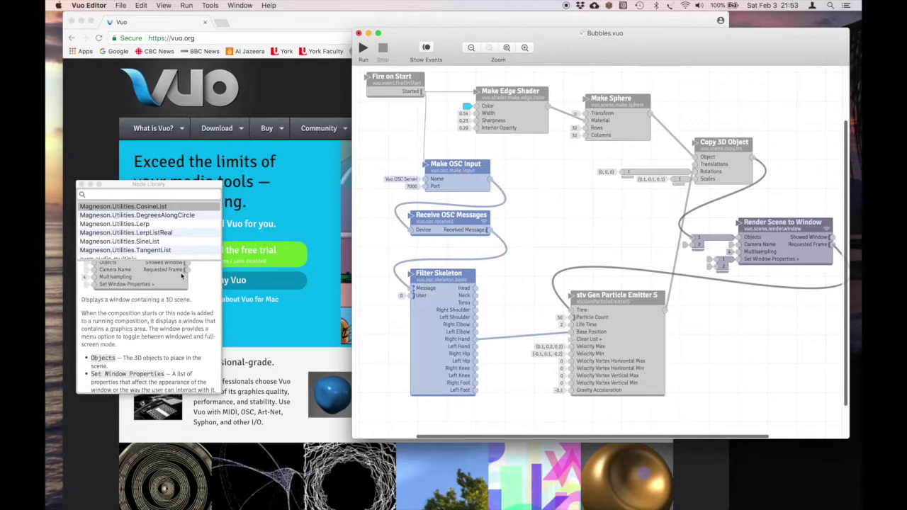
{"action": "scroll", "coordinate": [162, 311], "scroll_direction": "down", "scroll_amount": 10}
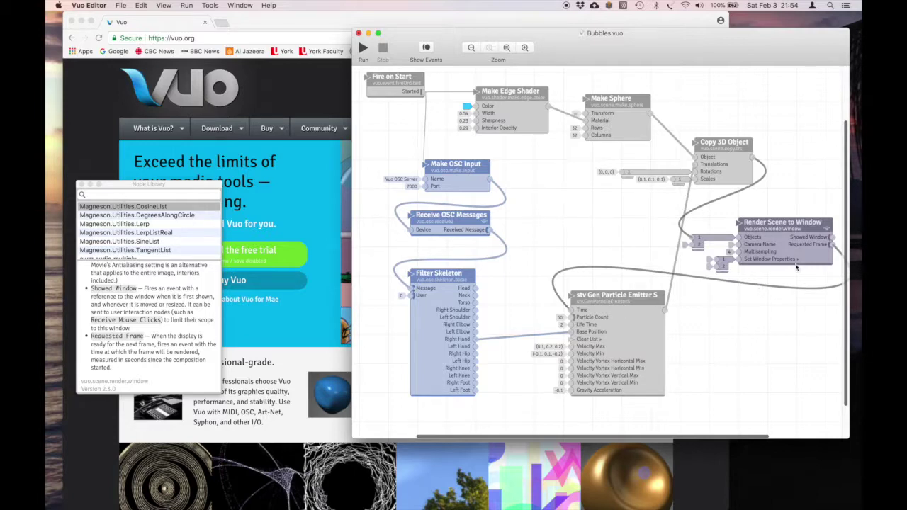
{"action": "left_click", "coordinate": [823, 259]}
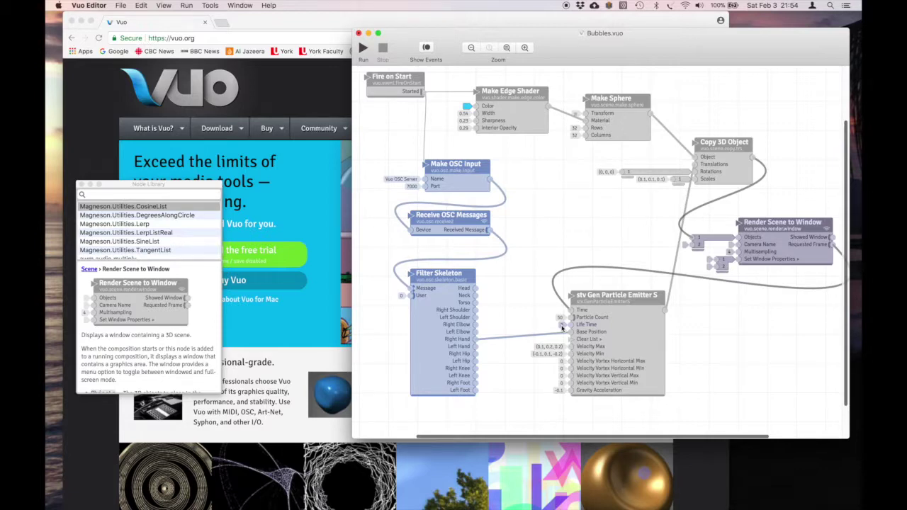
- Set Life Time to 2 and move the Right Hand cable from Life Time to Base Position
{"action": "type", "text": "2"}
{"action": "key", "text": "Return"}
{"action": "left_click_drag", "start_coordinate": [564, 328], "coordinate": [566, 338]}
- Go to the vuo.org Node Gallery and open the Particle Emitter node set page
{"action": "left_click", "coordinate": [317, 108]}
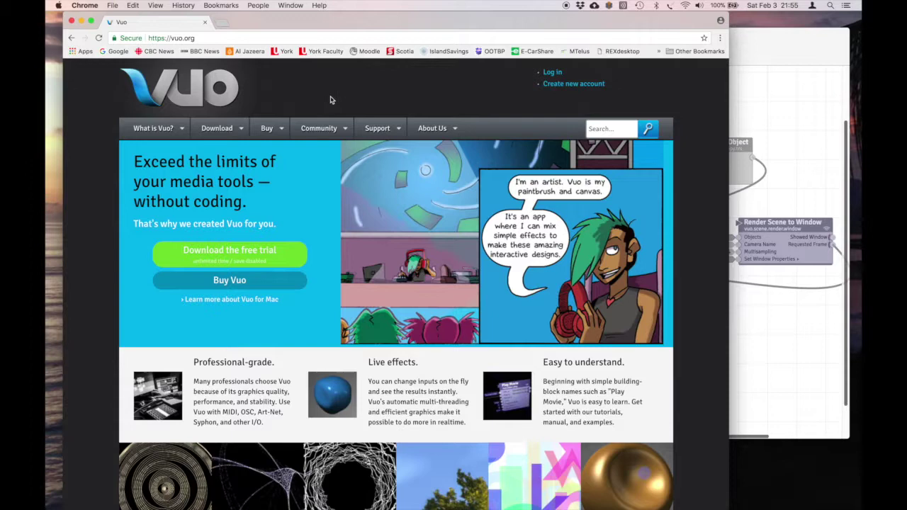
{"action": "mouse_move", "coordinate": [337, 122]}
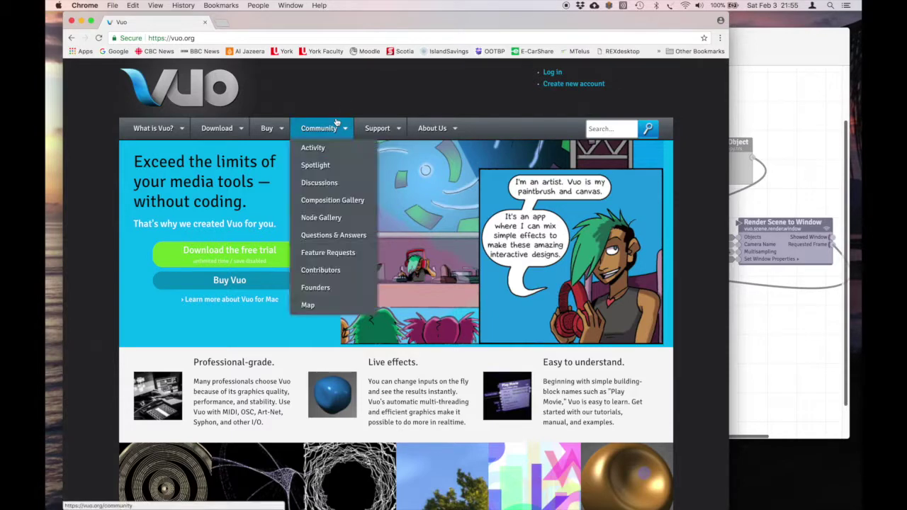
{"action": "left_click", "coordinate": [322, 218]}
{"action": "scroll", "coordinate": [336, 281], "scroll_direction": "down", "scroll_amount": 15}
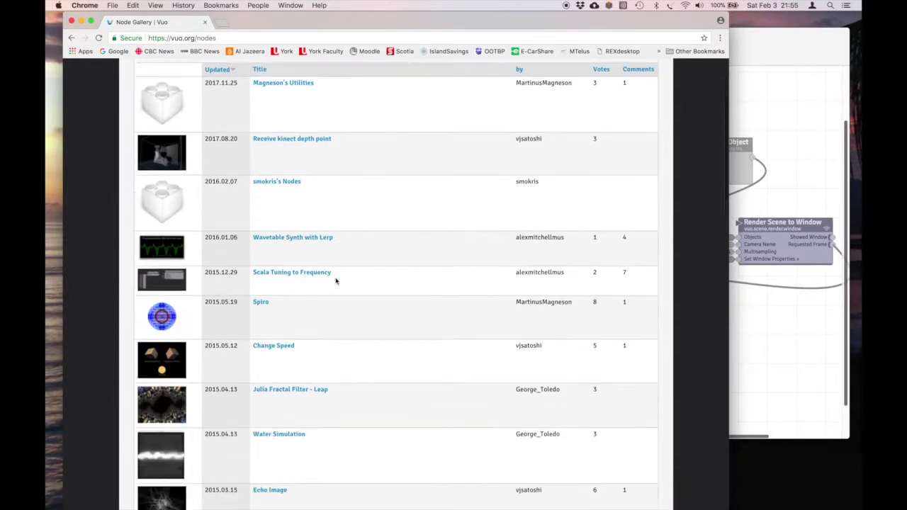
{"action": "scroll", "coordinate": [336, 281], "scroll_direction": "down", "scroll_amount": 5}
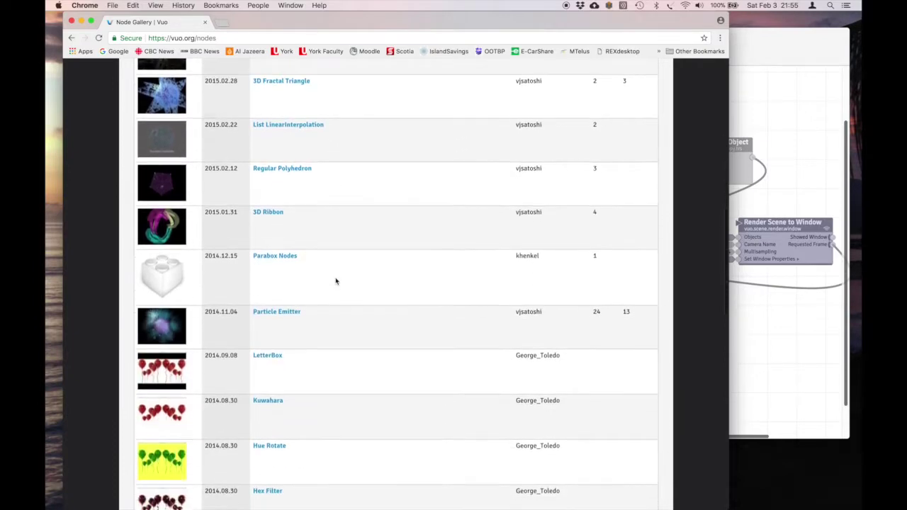
{"action": "left_click", "coordinate": [293, 306]}
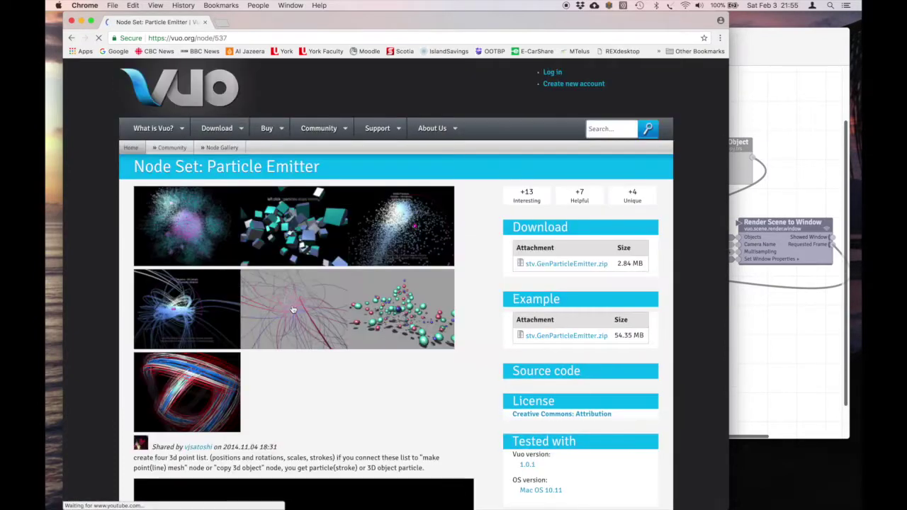
- Download stv.GenParticleEmitter.zip and reveal it in Finder
{"action": "scroll", "coordinate": [293, 371], "scroll_direction": "down", "scroll_amount": 2}
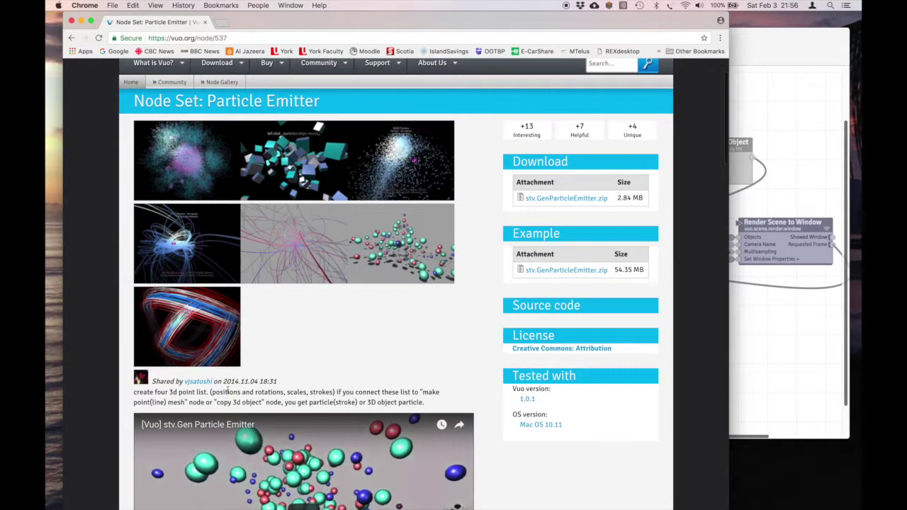
{"action": "scroll", "coordinate": [291, 344], "scroll_direction": "down", "scroll_amount": 5}
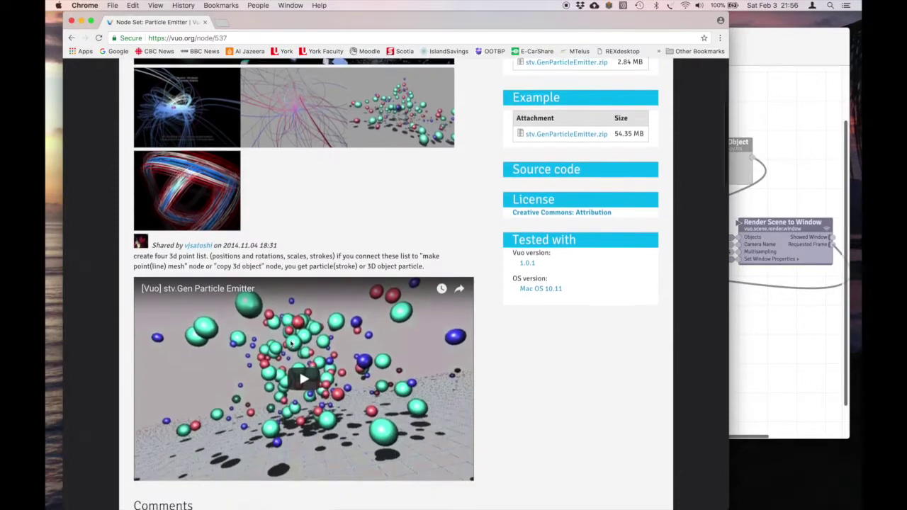
{"action": "scroll", "coordinate": [290, 343], "scroll_direction": "up", "scroll_amount": 5}
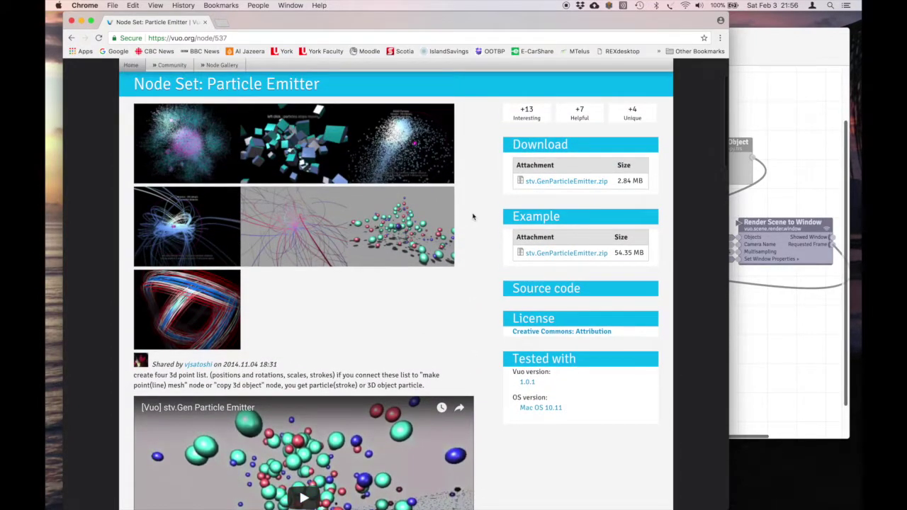
{"action": "left_click", "coordinate": [571, 181]}
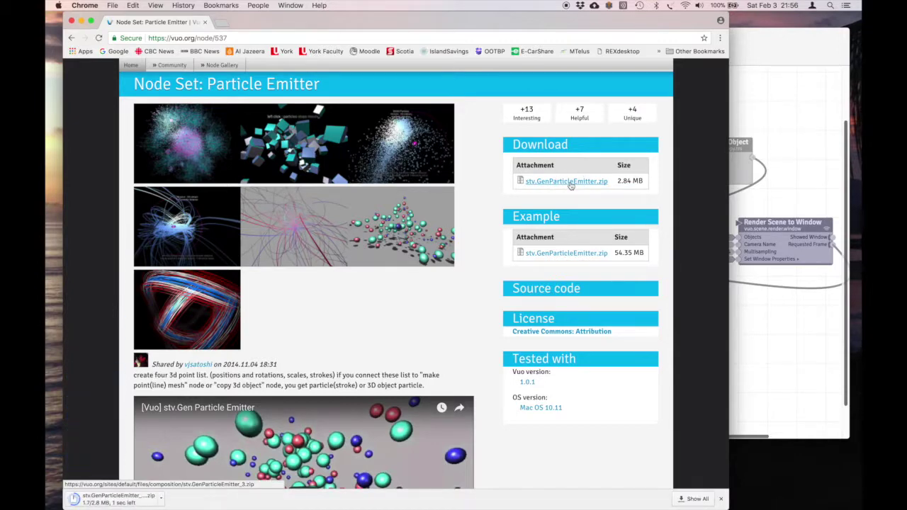
{"action": "left_click", "coordinate": [161, 499]}
{"action": "left_click", "coordinate": [192, 483]}
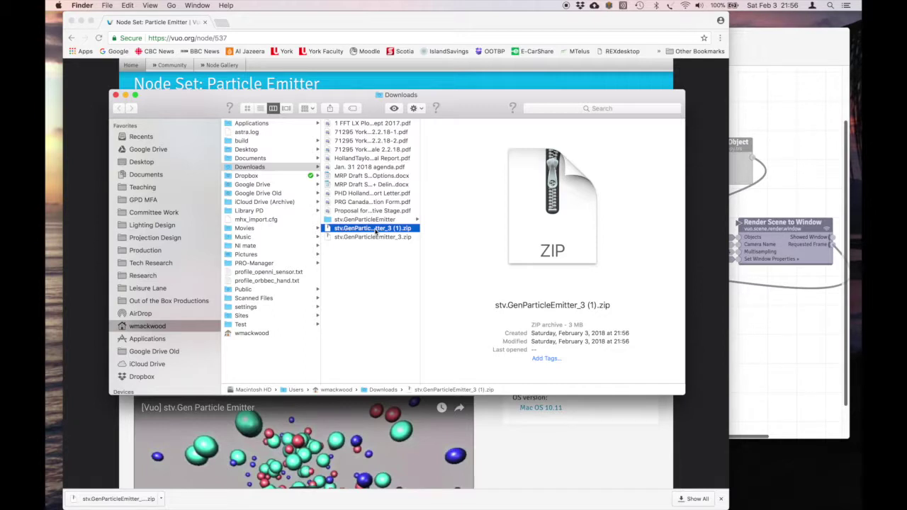
- Unzip the Particle Emitter download and open its modules_150215 folder
{"action": "double_click", "coordinate": [376, 229]}
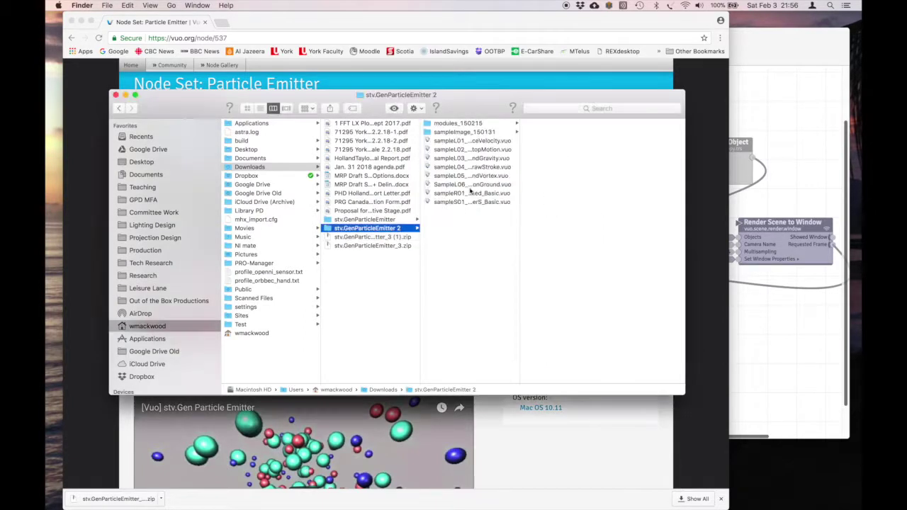
{"action": "left_click_drag", "start_coordinate": [521, 152], "coordinate": [619, 148]}
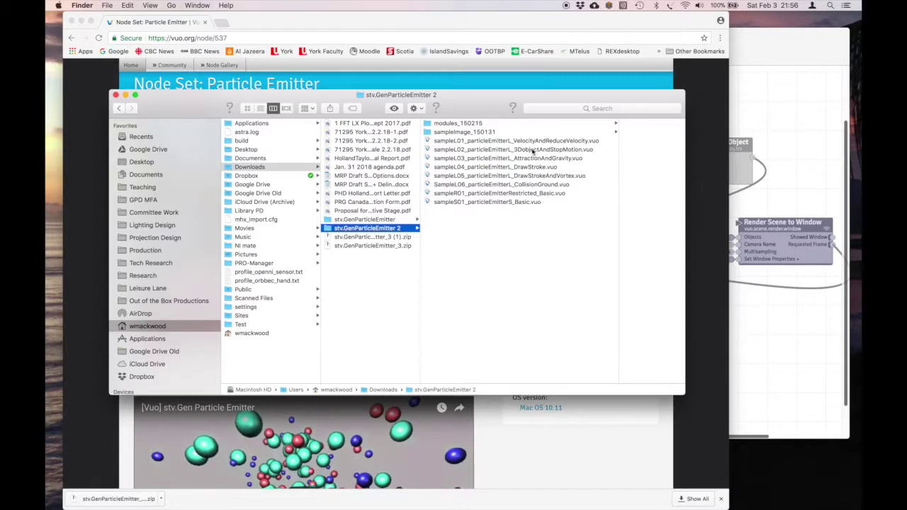
{"action": "left_click", "coordinate": [505, 123]}
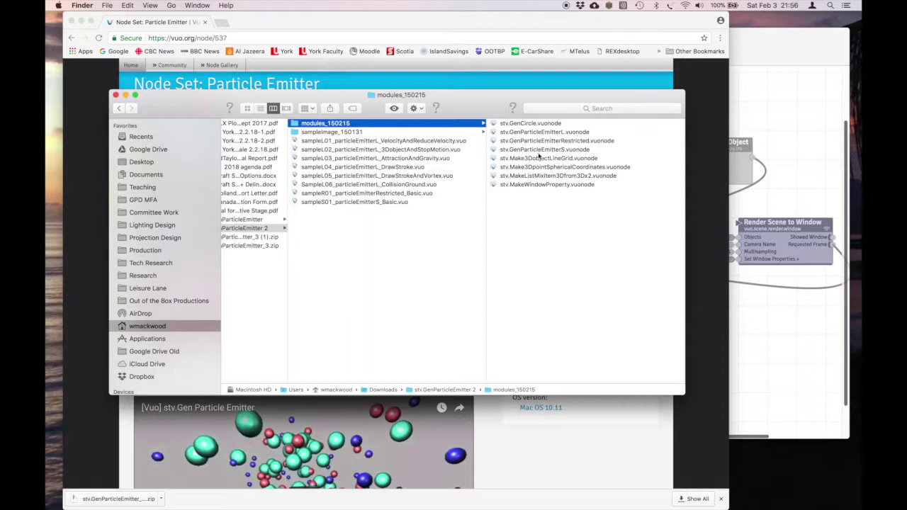
- Select the stv.GenParticleEmitterL, Restricted and S .vuonode files, then return to Vuo Editor
{"action": "left_click", "coordinate": [538, 133]}
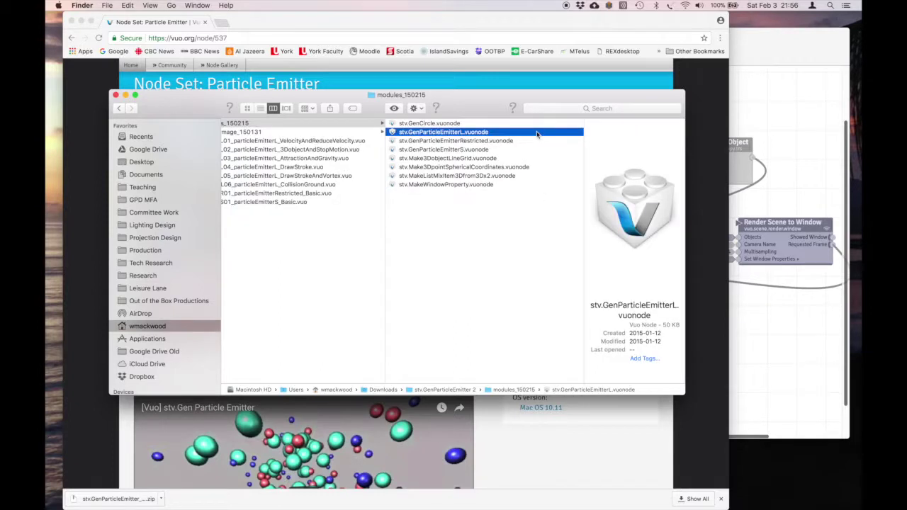
{"action": "left_click", "coordinate": [452, 143], "text": "shift"}
{"action": "left_click", "coordinate": [454, 150], "text": "shift"}
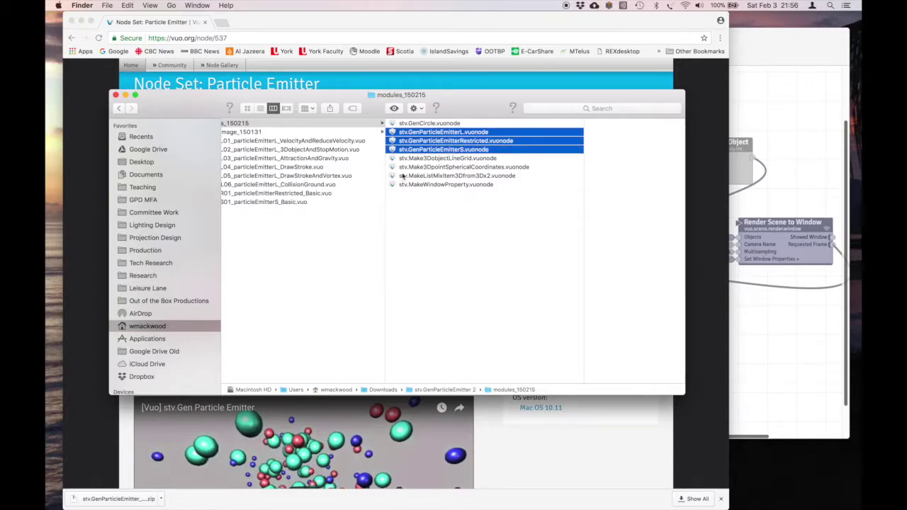
{"action": "left_click", "coordinate": [790, 362]}
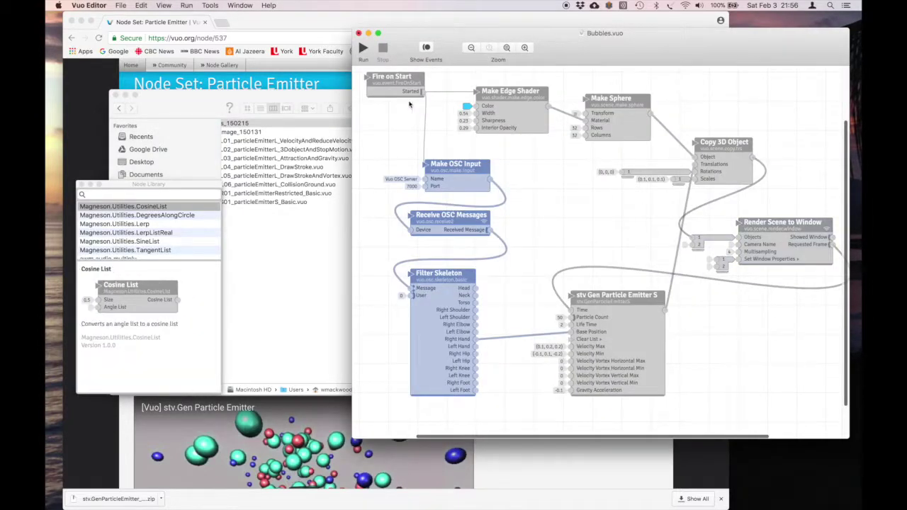
{"action": "left_click", "coordinate": [210, 6]}
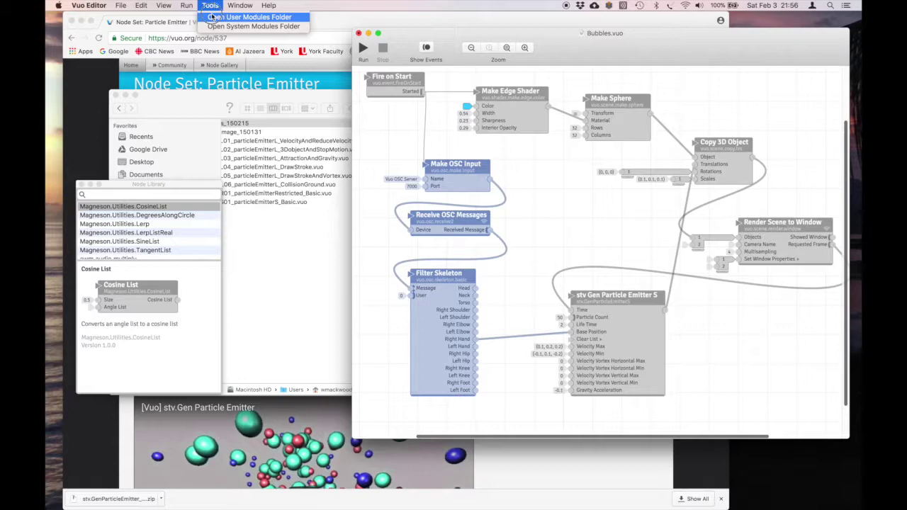
- Review Vuo's user Modules folder, close it, and scroll the modules_150215 window
{"action": "left_click", "coordinate": [213, 16]}
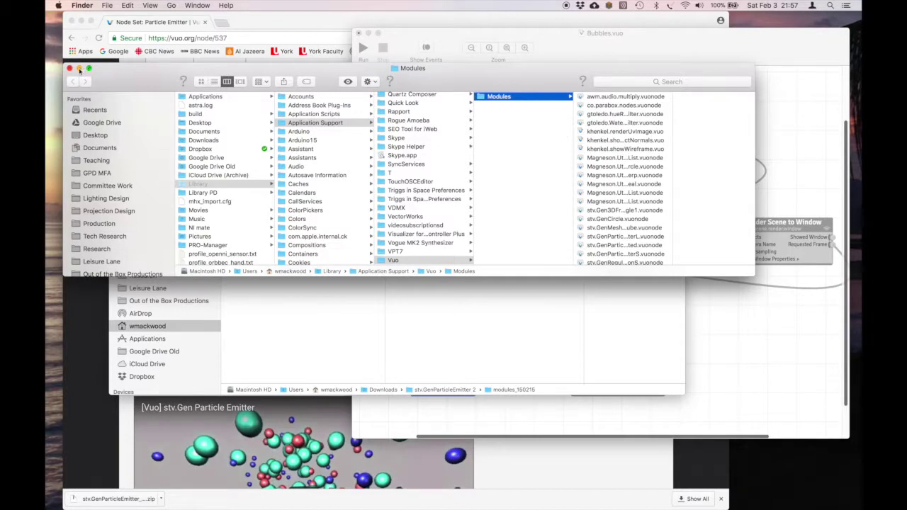
{"action": "left_click", "coordinate": [69, 69]}
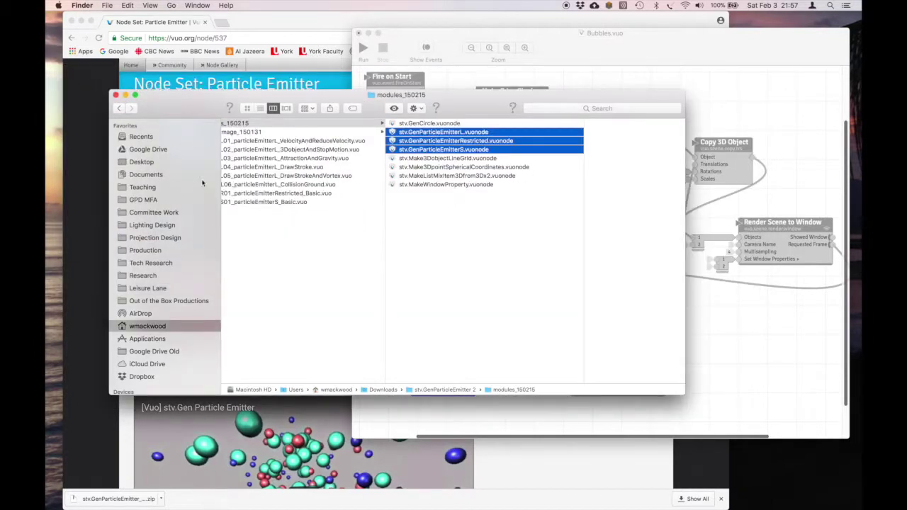
{"action": "scroll", "coordinate": [311, 212], "scroll_direction": "left", "scroll_amount": 5}
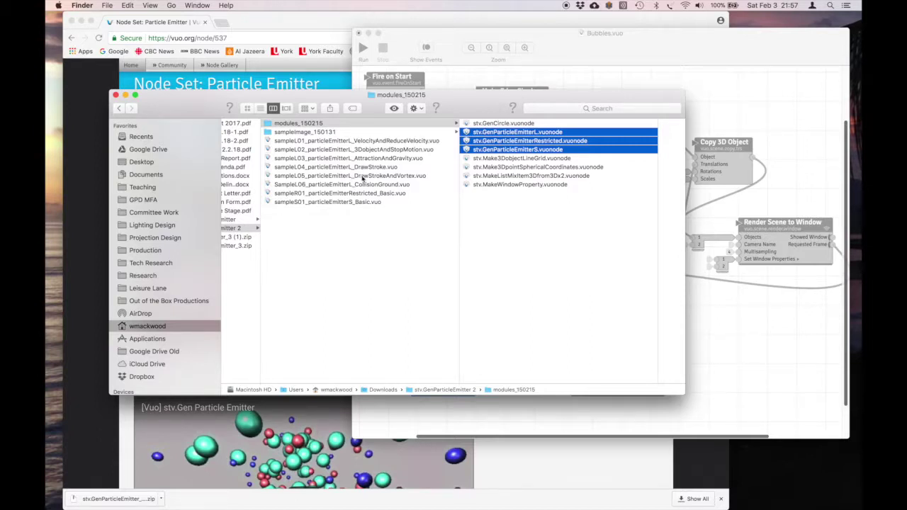
- Open sampleL06_particleEmitterL_CollisionGround.vuo, fit the graph in view, and move the window up-right
{"action": "double_click", "coordinate": [343, 185]}
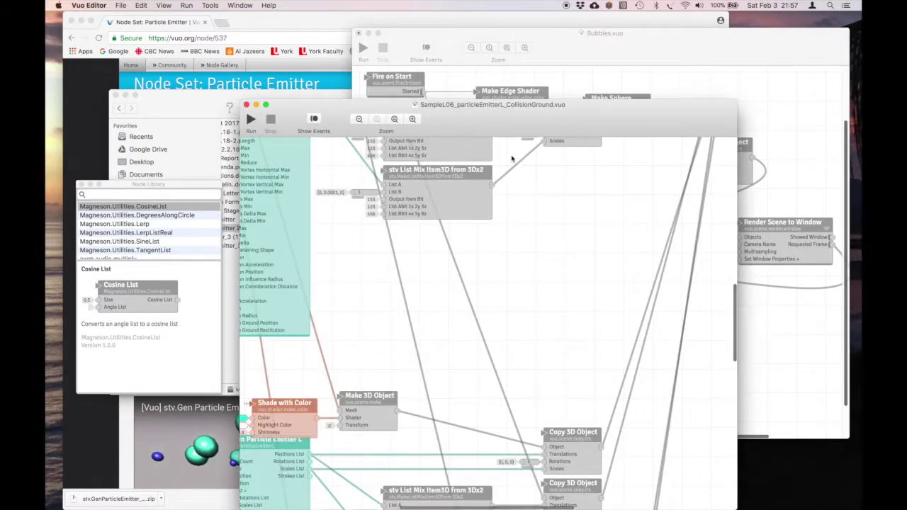
{"action": "left_click", "coordinate": [399, 119]}
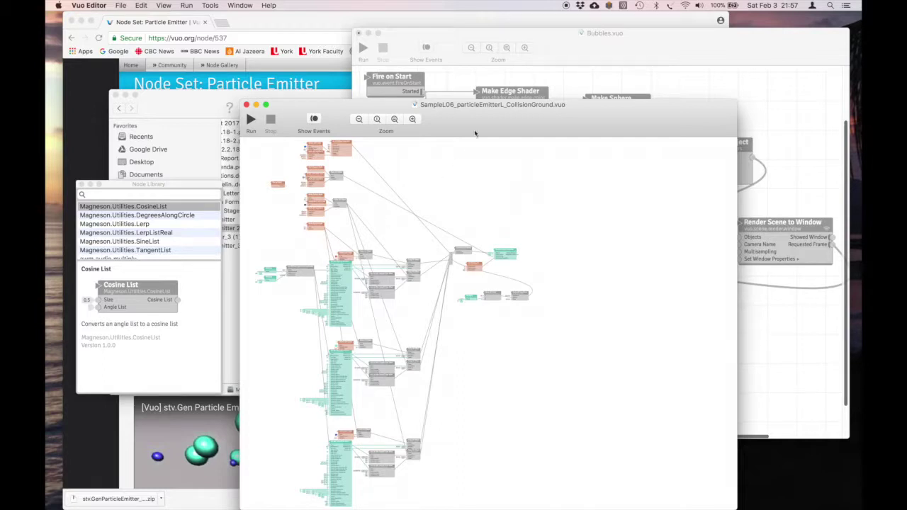
{"action": "left_click_drag", "start_coordinate": [479, 120], "coordinate": [536, 67]}
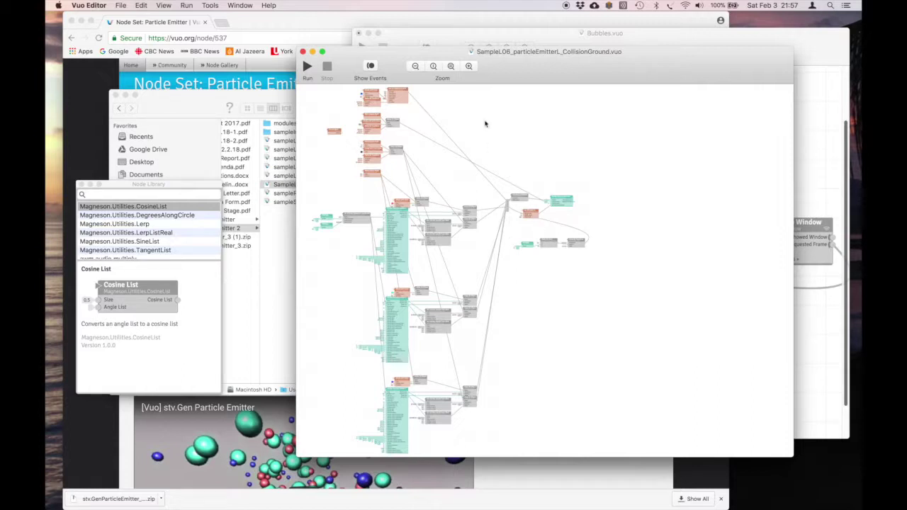
- Select the red stv Window Pr. node and zoom in six steps on it
{"action": "left_click", "coordinate": [529, 215]}
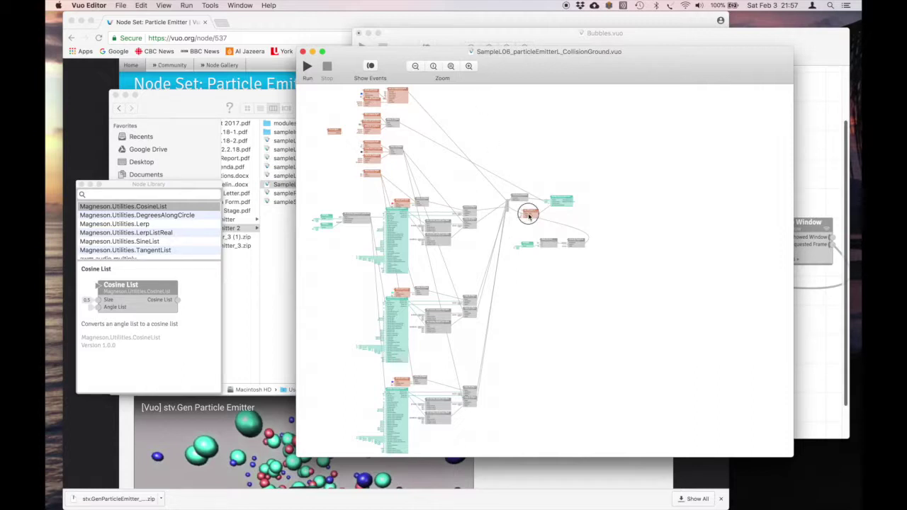
{"action": "left_click", "coordinate": [469, 66]}
{"action": "left_click", "coordinate": [469, 66]}
{"action": "left_click", "coordinate": [469, 66]}
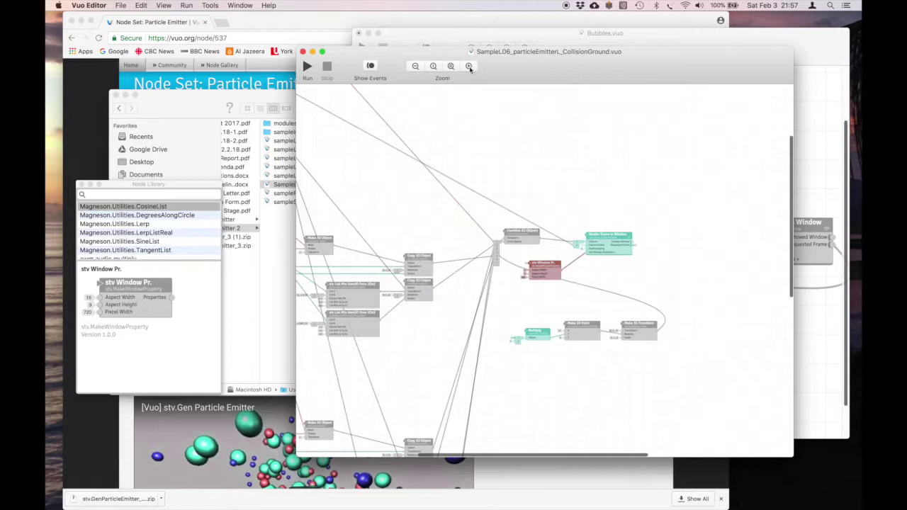
{"action": "left_click", "coordinate": [469, 66]}
{"action": "left_click", "coordinate": [469, 66]}
{"action": "left_click", "coordinate": [470, 66]}
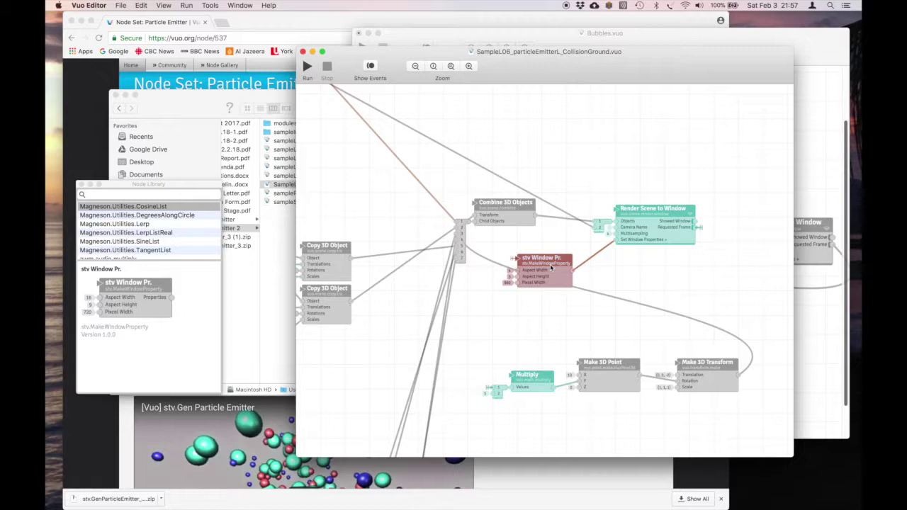
- Delete the stv Window Pr. node and run the collision-ground composition
{"action": "key", "text": "Delete"}
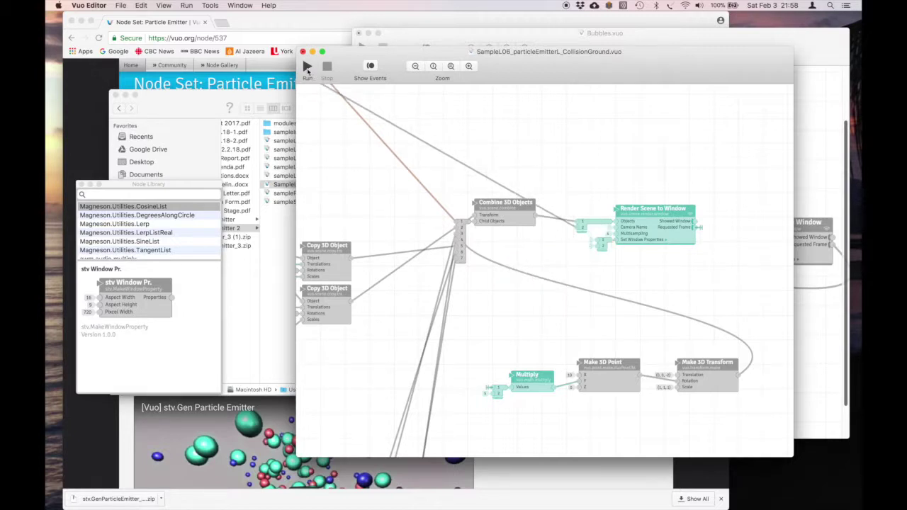
{"action": "left_click", "coordinate": [308, 68]}
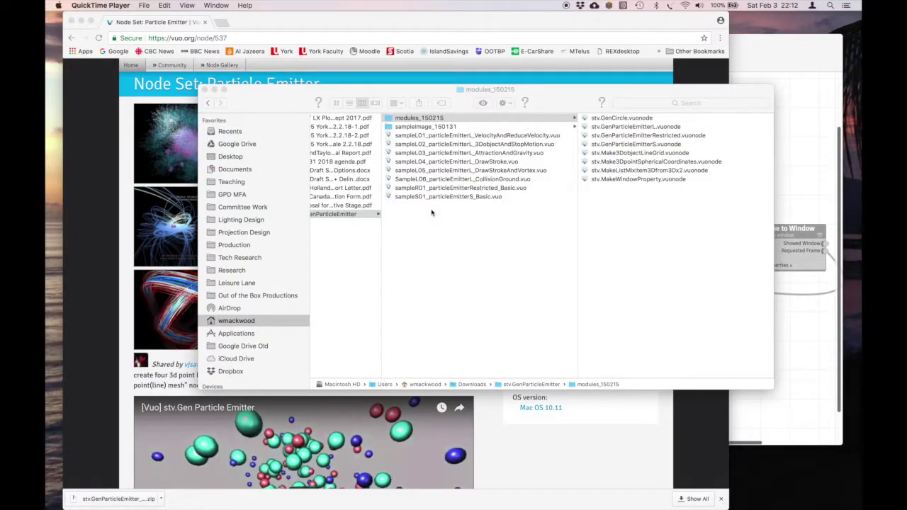
- Select all eight stv .vuonode files from stv.GenCircle onward, then close the modules_150215 window
{"action": "left_click", "coordinate": [644, 183]}
{"action": "left_click", "coordinate": [621, 119]}
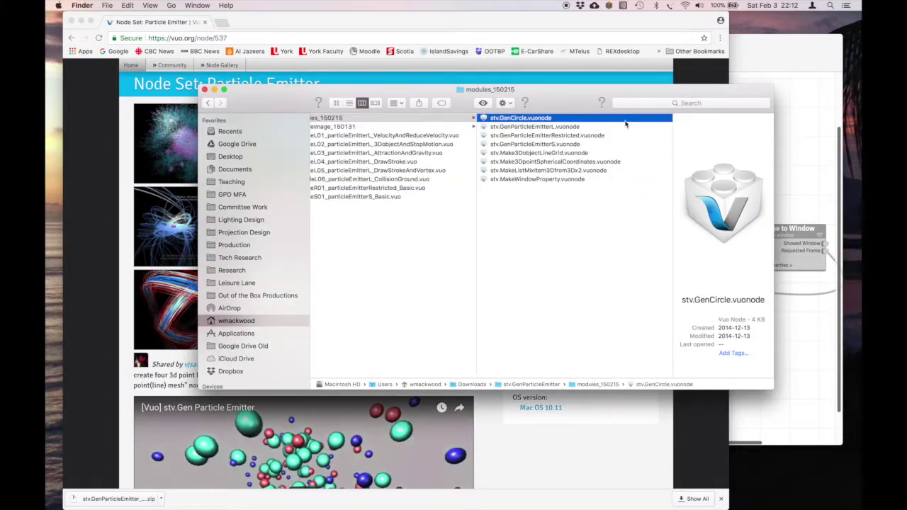
{"action": "left_click", "coordinate": [564, 180], "text": "shift"}
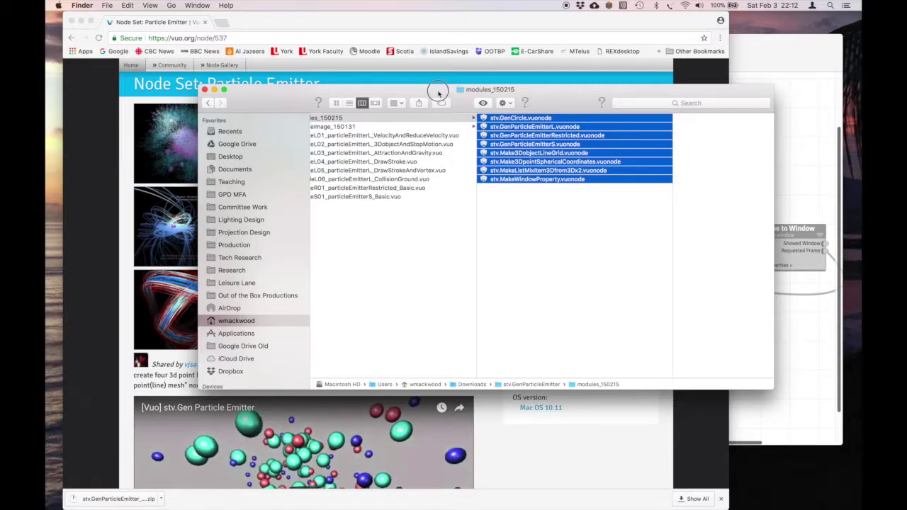
{"action": "left_click_drag", "start_coordinate": [435, 91], "coordinate": [466, 85]}
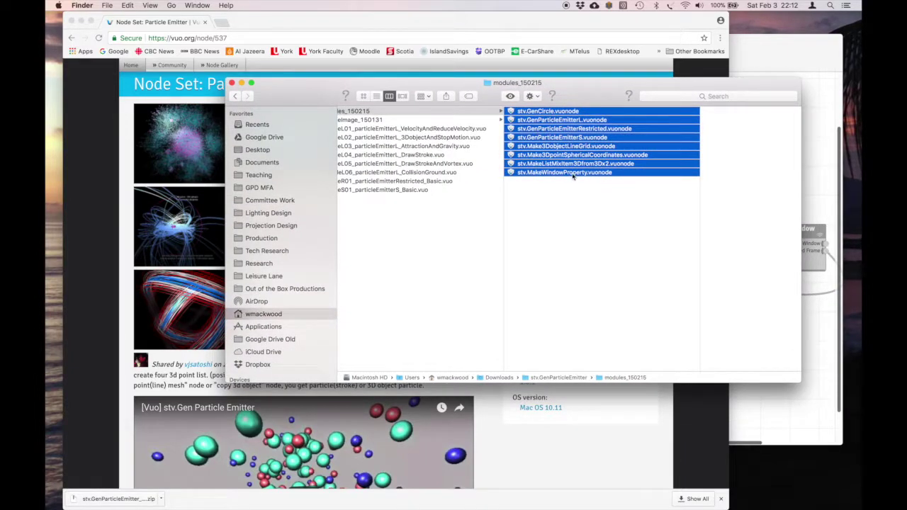
{"action": "left_click", "coordinate": [232, 83]}
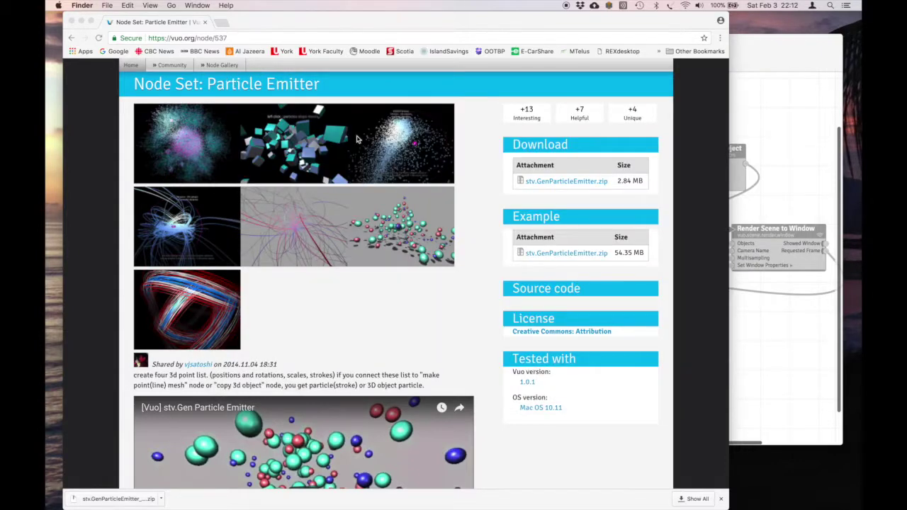
- Run the Bubbles composition and shrink its output window showing the blue bubble particles
{"action": "left_click", "coordinate": [791, 109]}
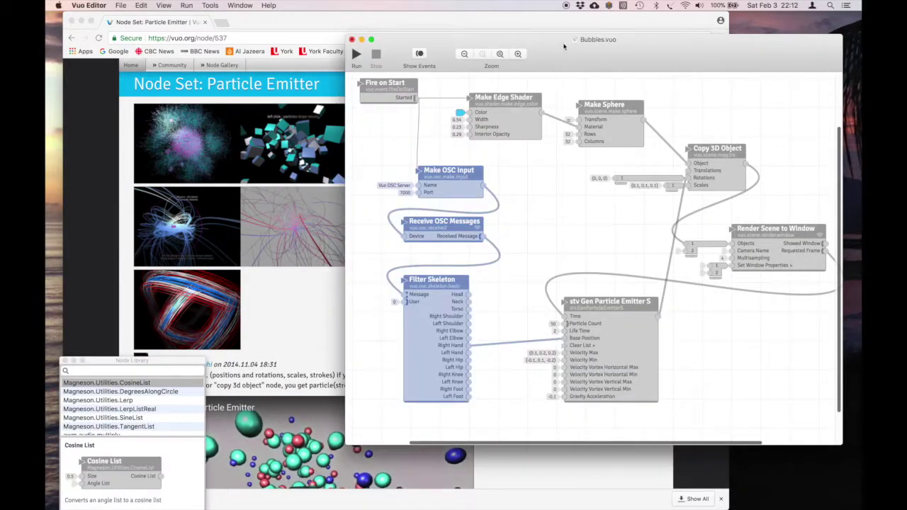
{"action": "mouse_move", "coordinate": [564, 45]}
{"action": "left_mouse_down"}
{"action": "mouse_move", "coordinate": [573, 61]}
{"action": "mouse_move", "coordinate": [556, 54]}
{"action": "left_mouse_up"}
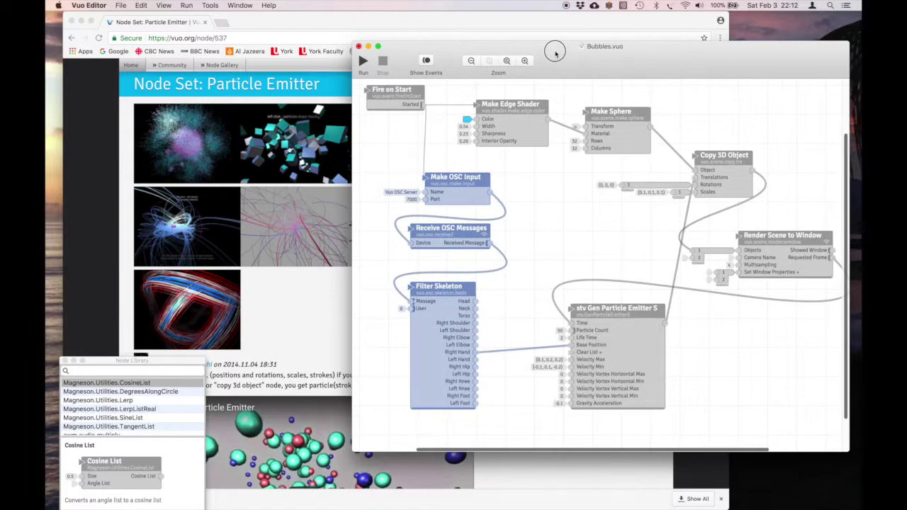
{"action": "left_click", "coordinate": [362, 61]}
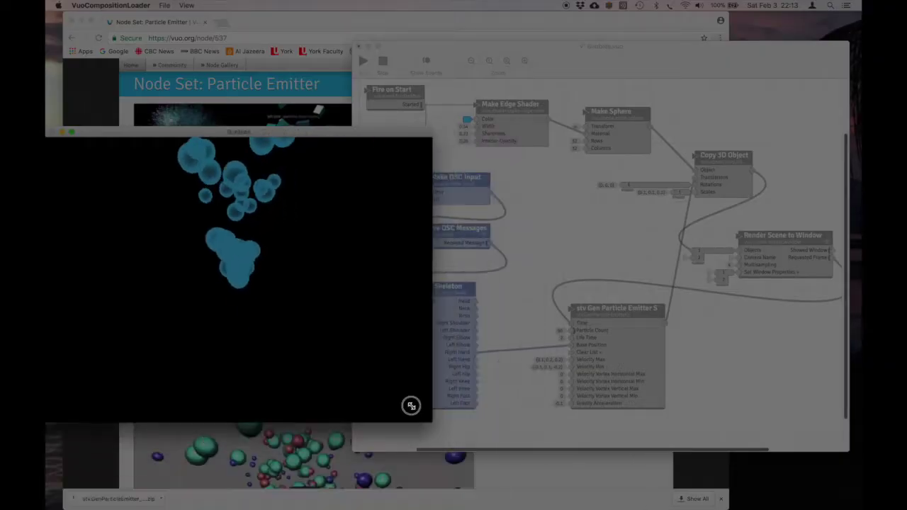
{"action": "left_click_drag", "start_coordinate": [411, 405], "coordinate": [355, 358]}
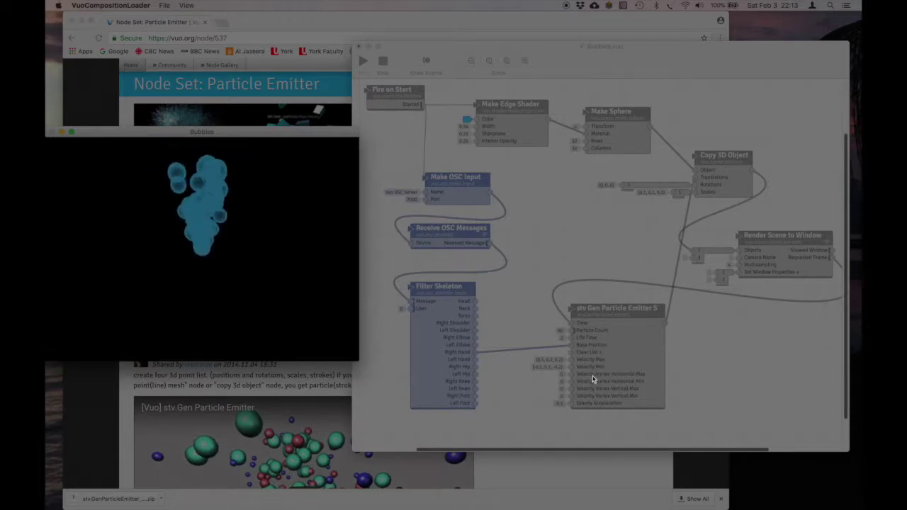
{"action": "left_click", "coordinate": [560, 404]}
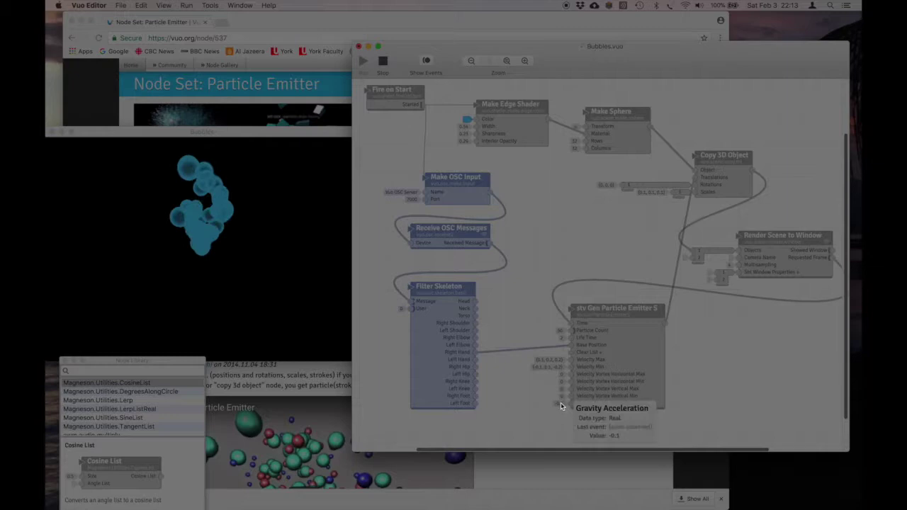
- Set the emitter's Gravity Acceleration to 0.7 while the composition runs
{"action": "double_click", "coordinate": [561, 403]}
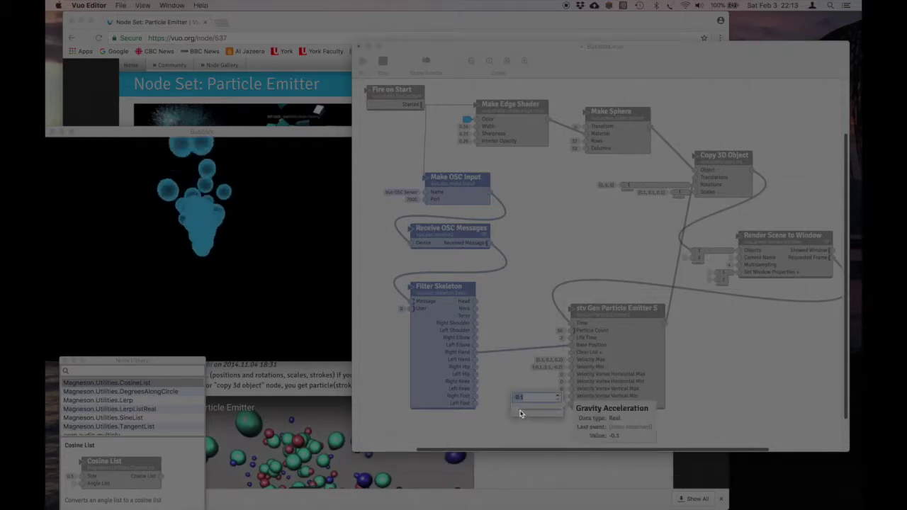
{"action": "type", "text": "0.7"}
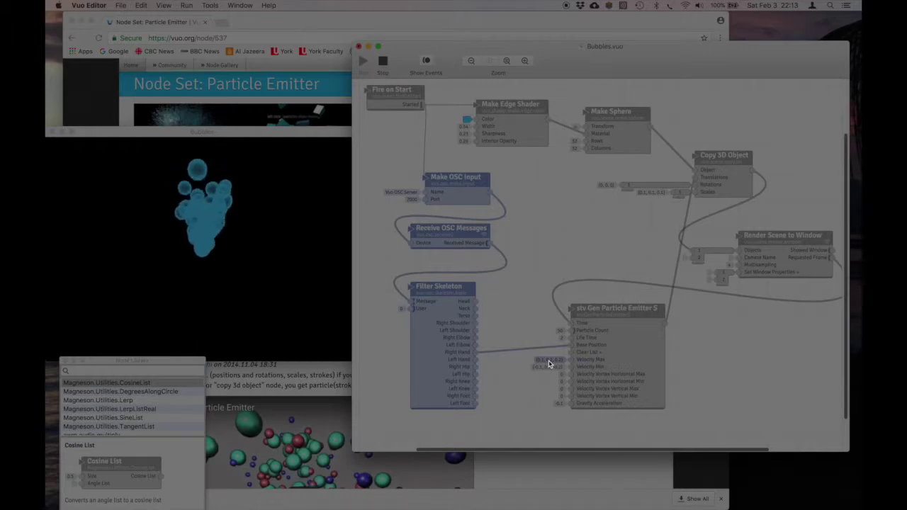
- Widen the emitter's velocity range to Max (1.1, 0.2, 0.2) and Min (-1.1, 0.1, -0.2)
{"action": "left_click", "coordinate": [550, 364]}
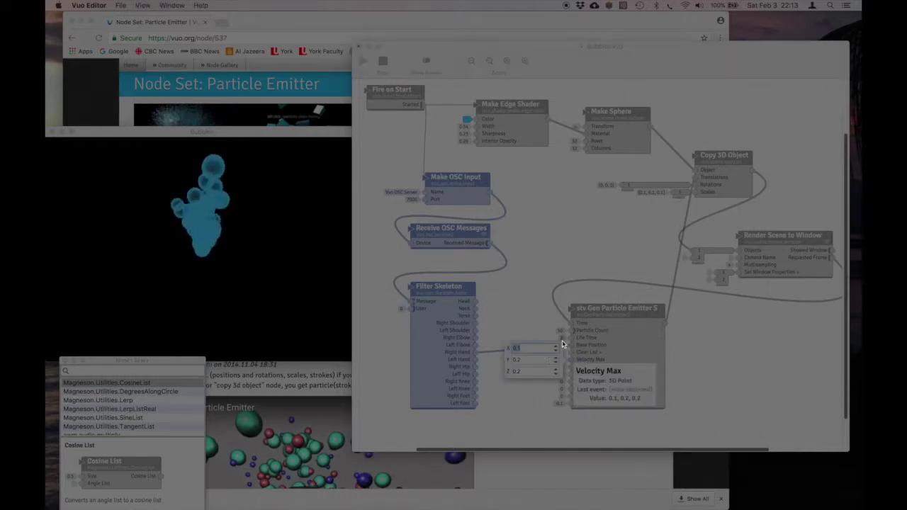
{"action": "left_click", "coordinate": [556, 348]}
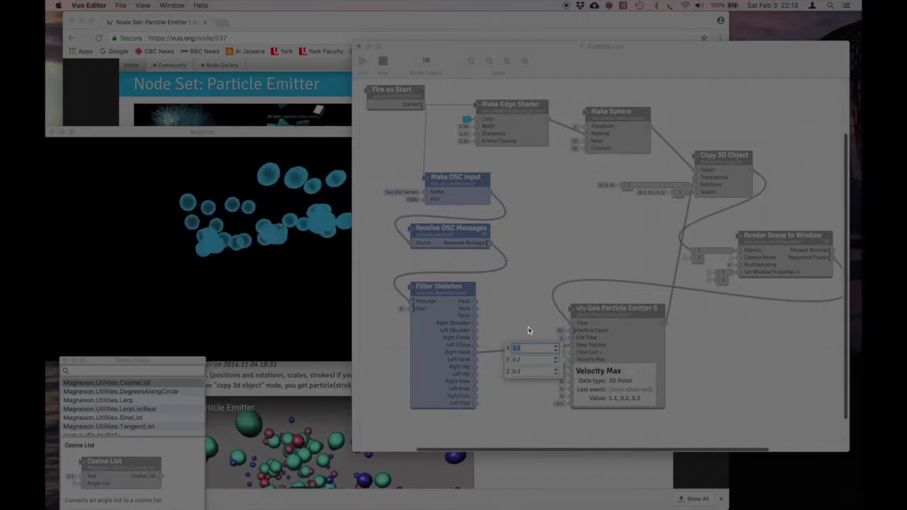
{"action": "left_click", "coordinate": [528, 330]}
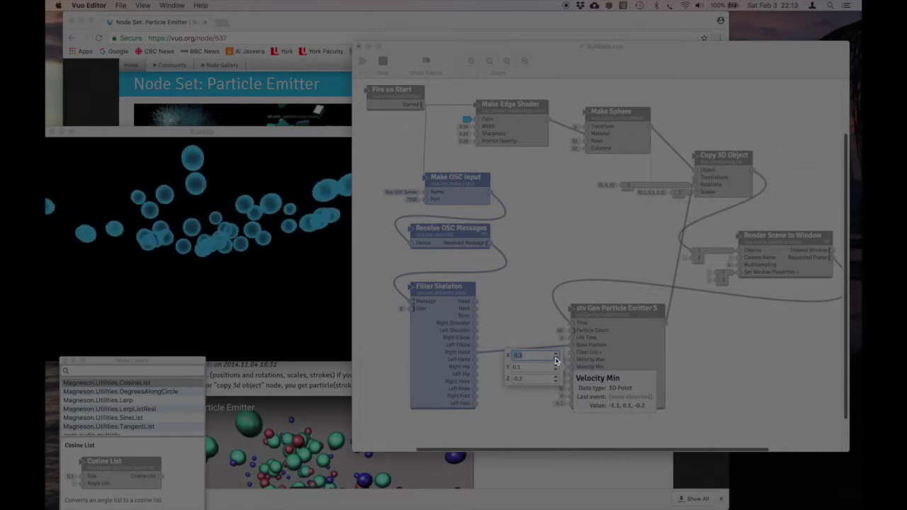
{"action": "left_click", "coordinate": [525, 323]}
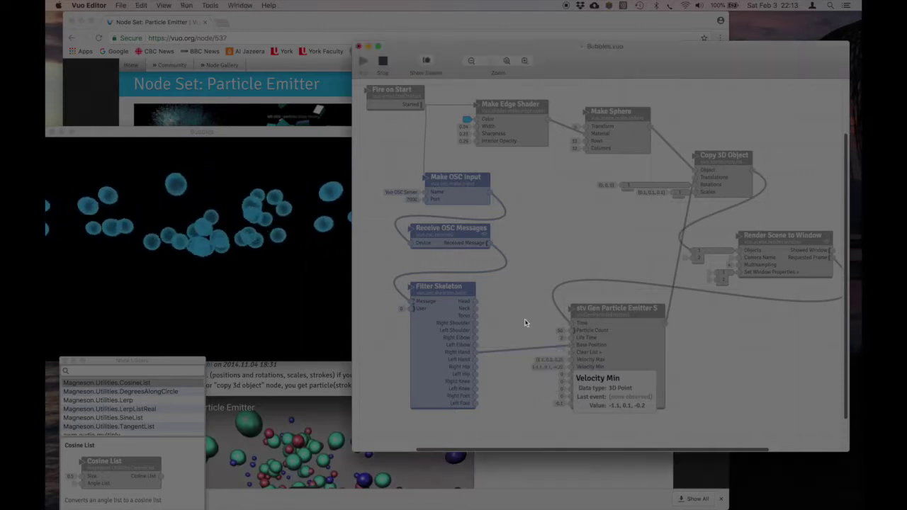
- Change the emitter's Gravity Acceleration to 2.8
{"action": "left_click", "coordinate": [561, 402]}
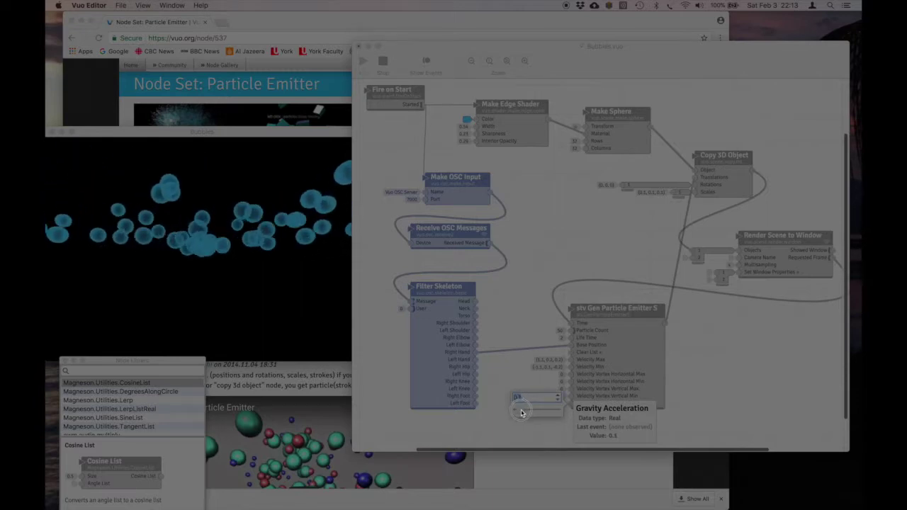
{"action": "type", "text": "-0.3"}
{"action": "key", "text": "BackSpace"}
{"action": "type", "text": "9.8"}
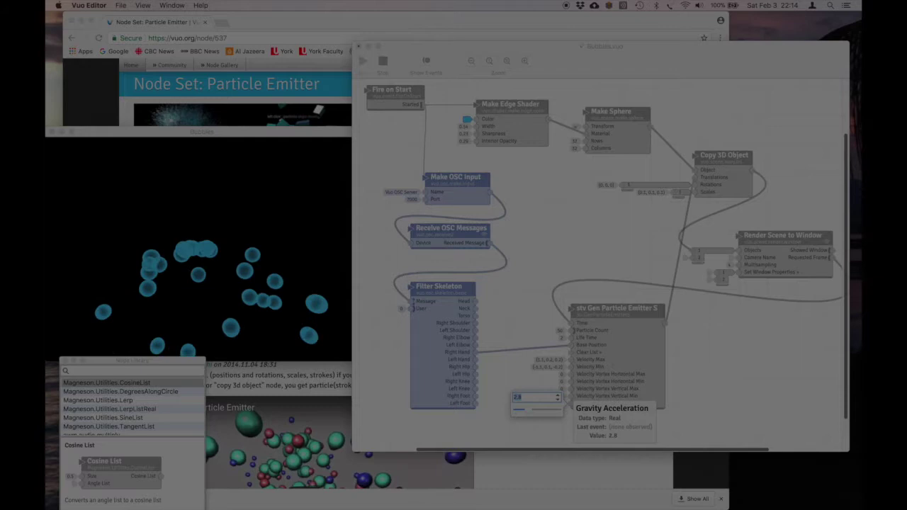
{"action": "key", "text": "Down"}
{"action": "key", "text": "Return"}
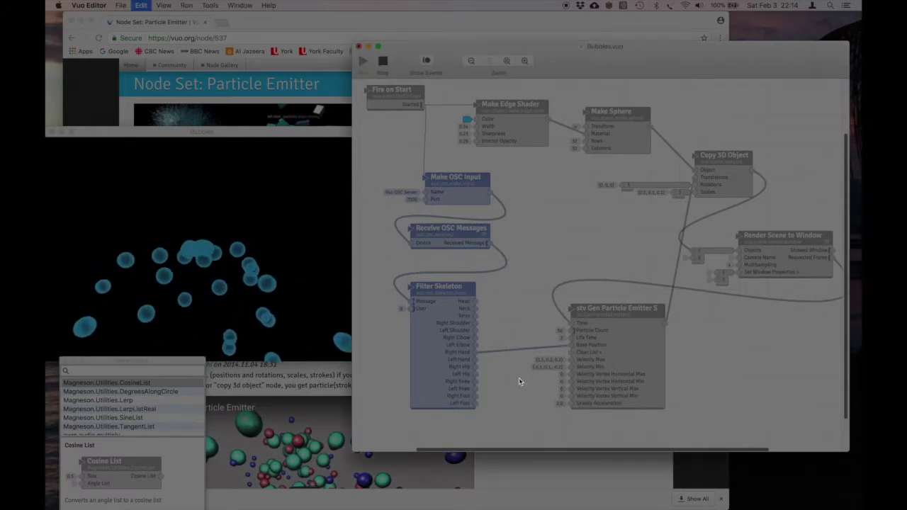